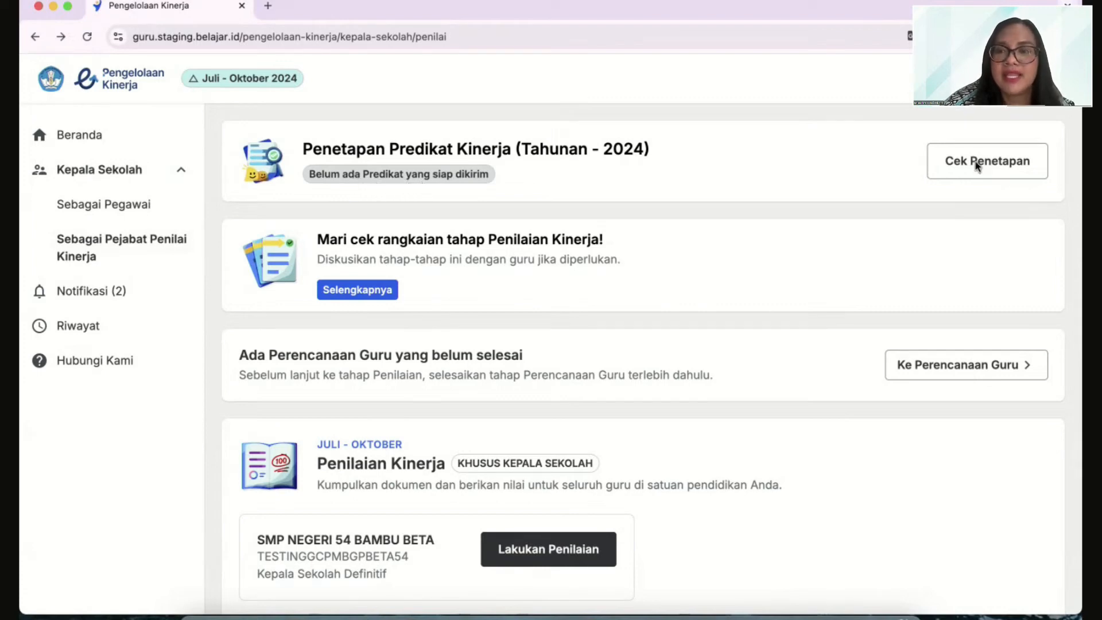
Check the 2024 annual performance predicate list for SMP Negeri 54 Bambu Beta
left_click(1002, 165)
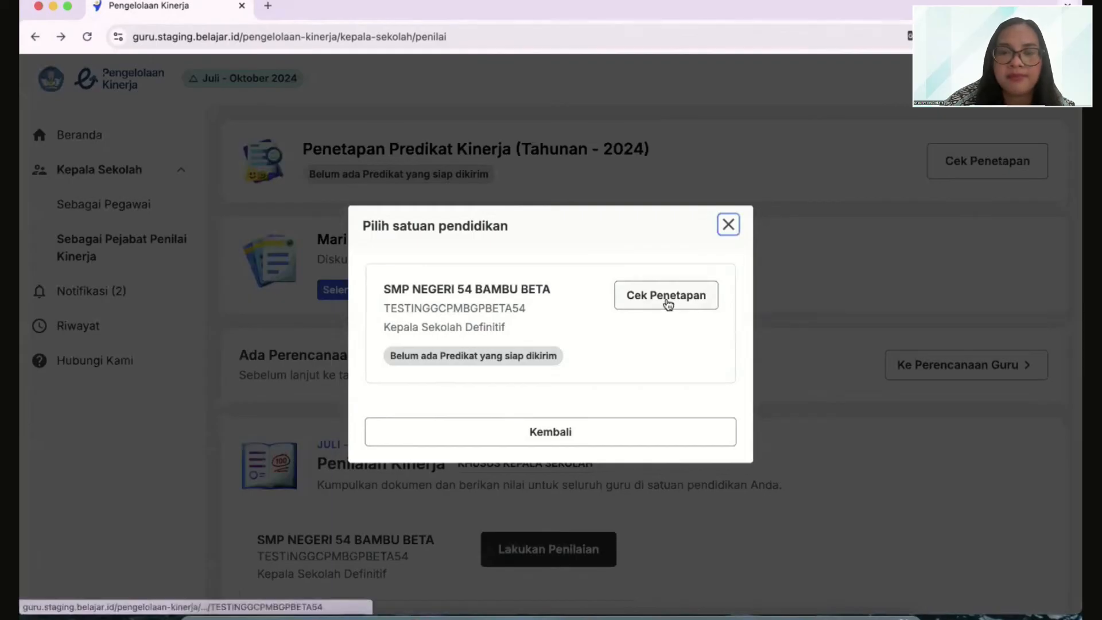
left_click(678, 301)
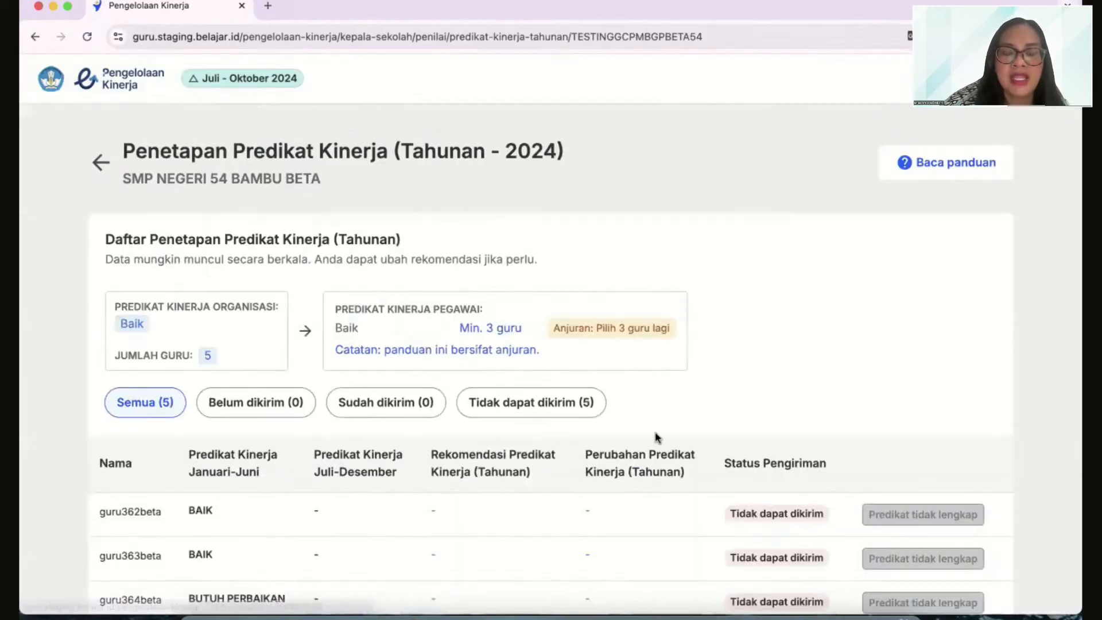
scroll(658, 436, "down", 2)
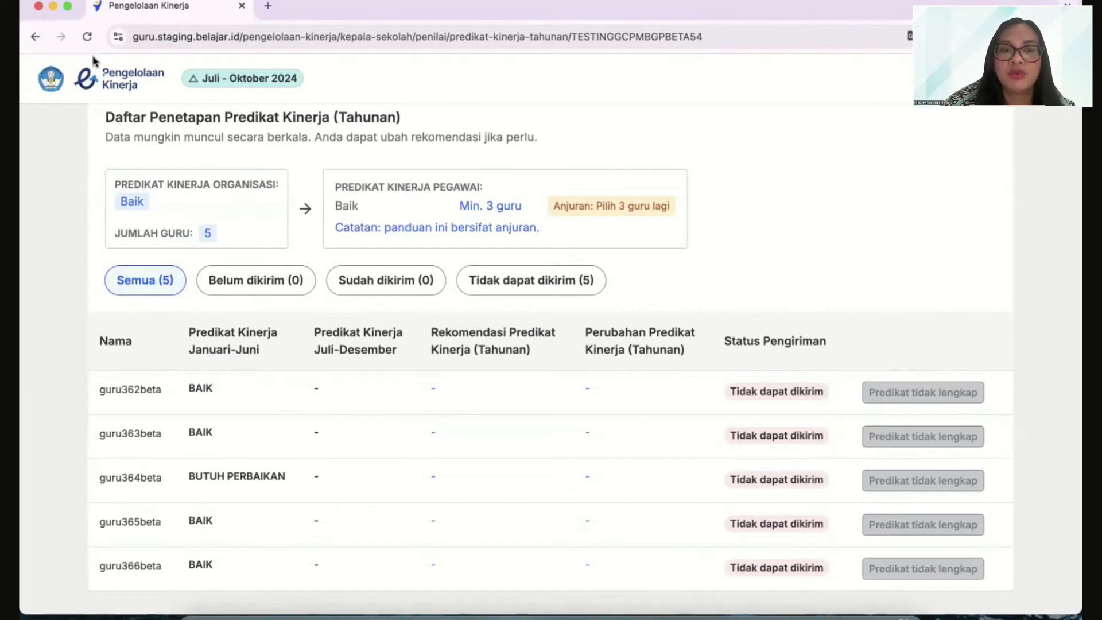
Return to the home page and open Penilaian Kinerja for SMP Negeri 54 Bambu Beta as Pejabat Penilai Kinerja
left_click(119, 82)
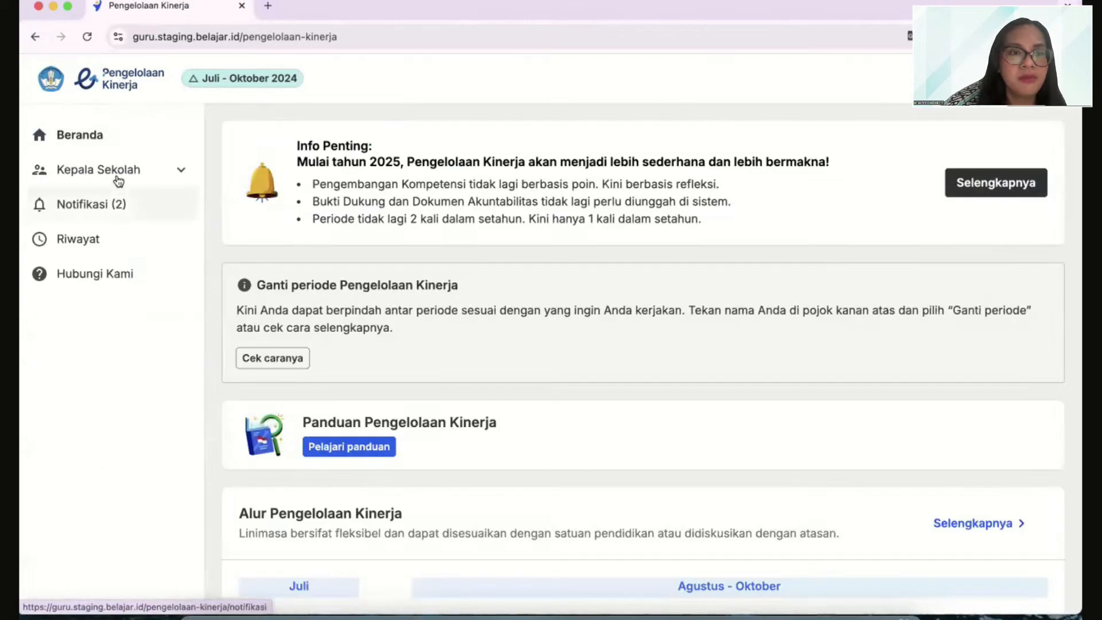
left_click(119, 179)
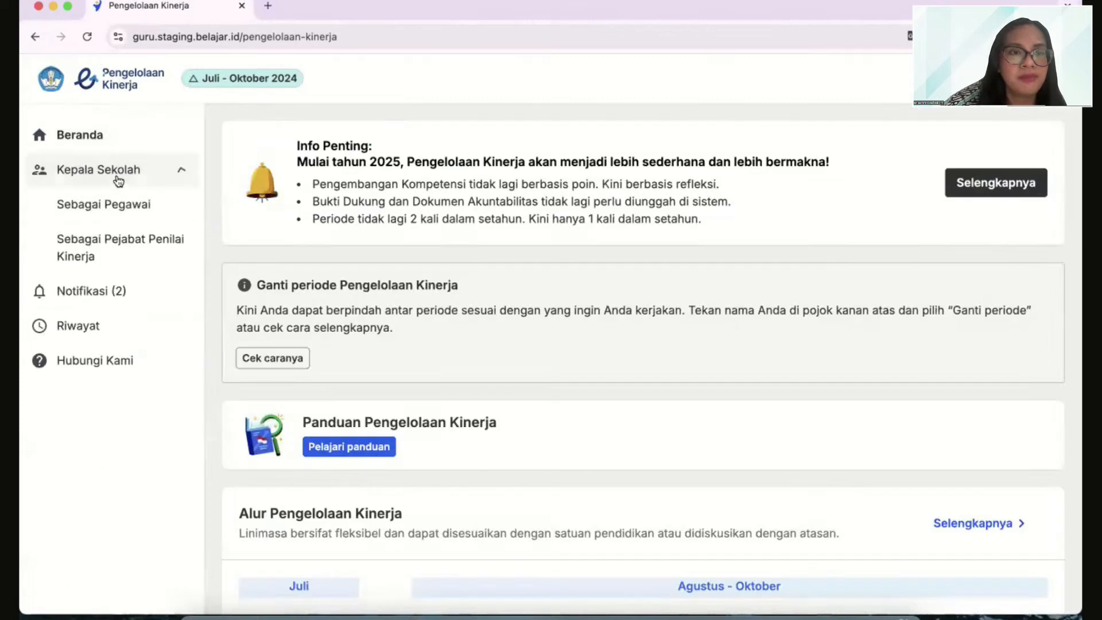
left_click(122, 248)
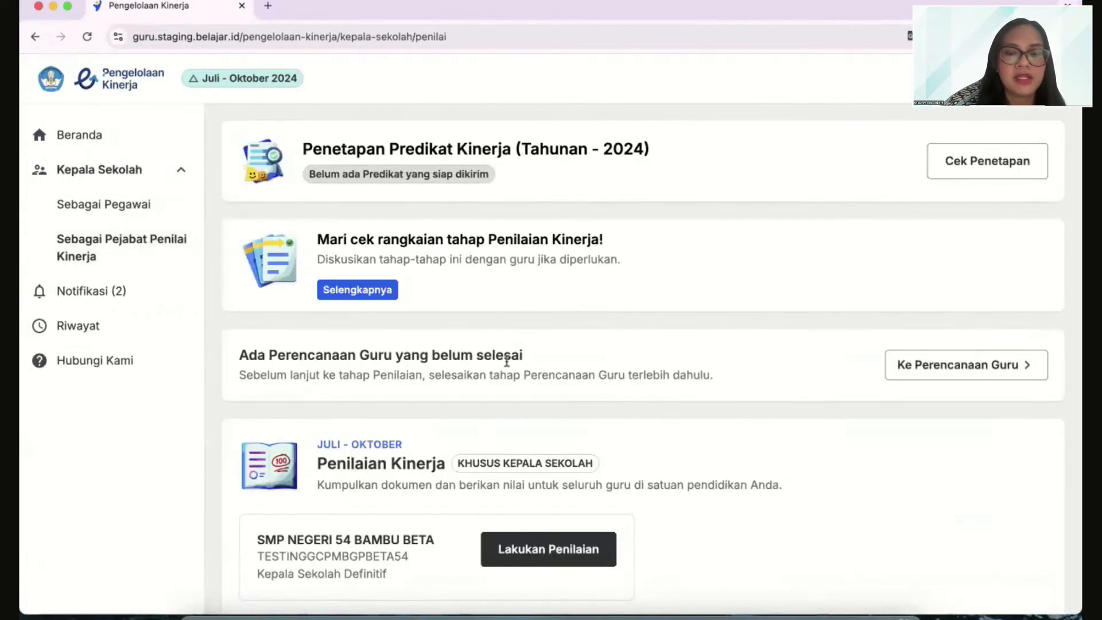
scroll(504, 362, "down", 3)
left_click(567, 395)
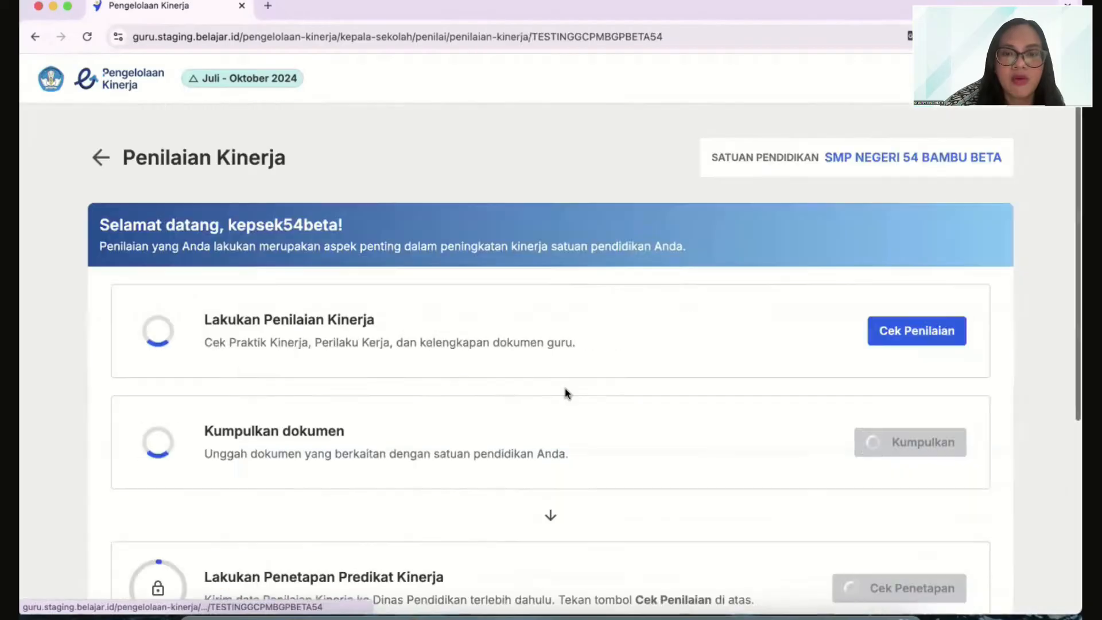
scroll(746, 339, "down", 2)
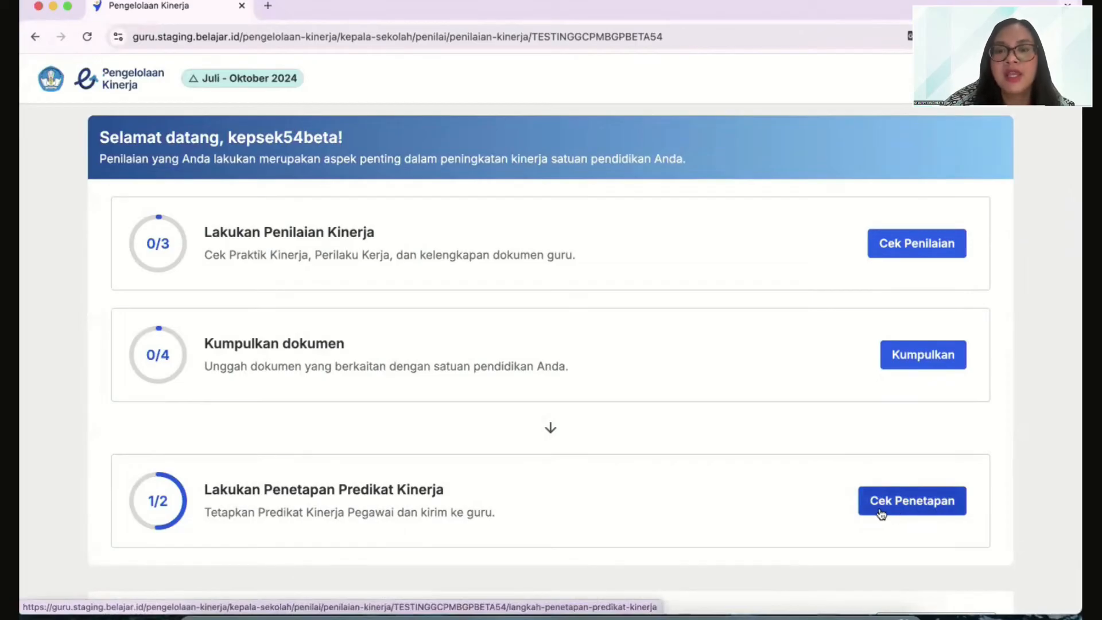
Start Penetapan Predikat Kinerja for July–October and proceed past the guide to the teacher list
left_click(921, 510)
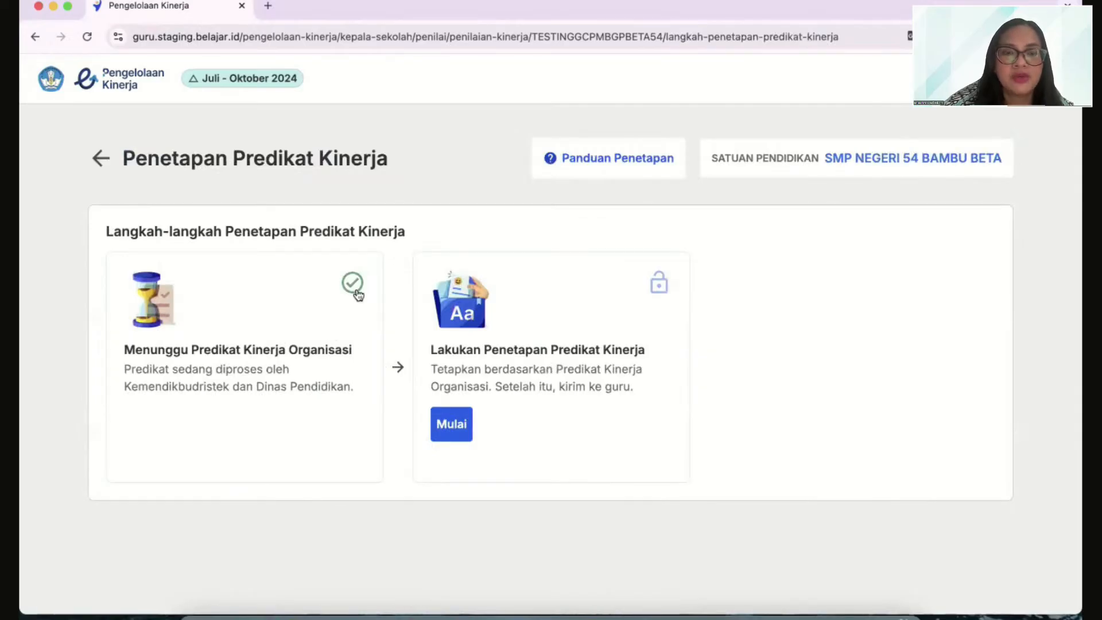
left_click(460, 438)
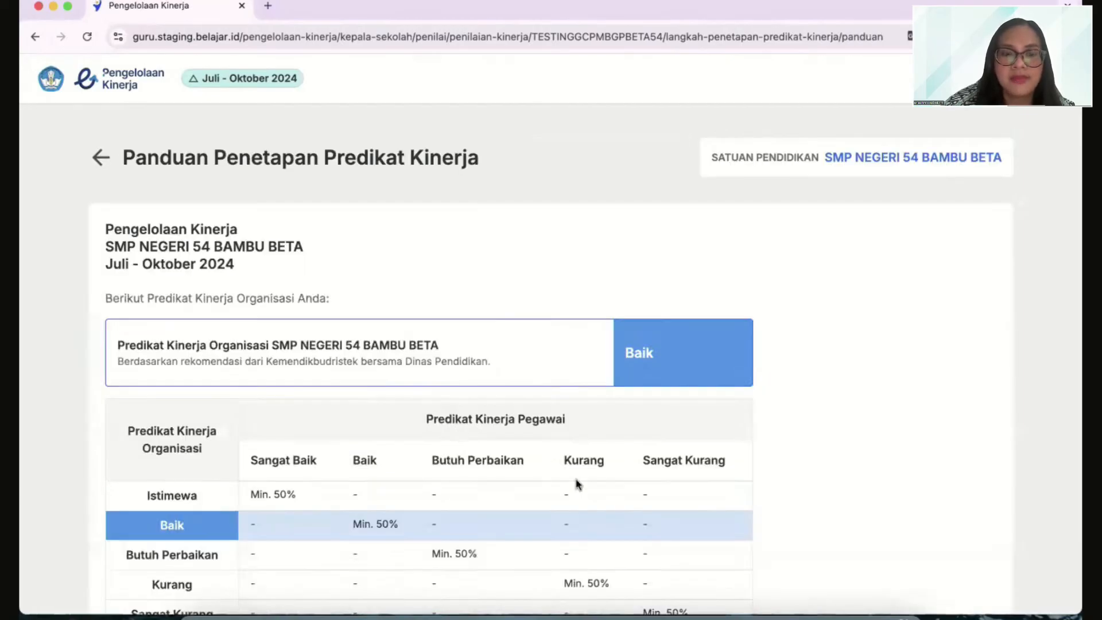
scroll(577, 484, "down", 4)
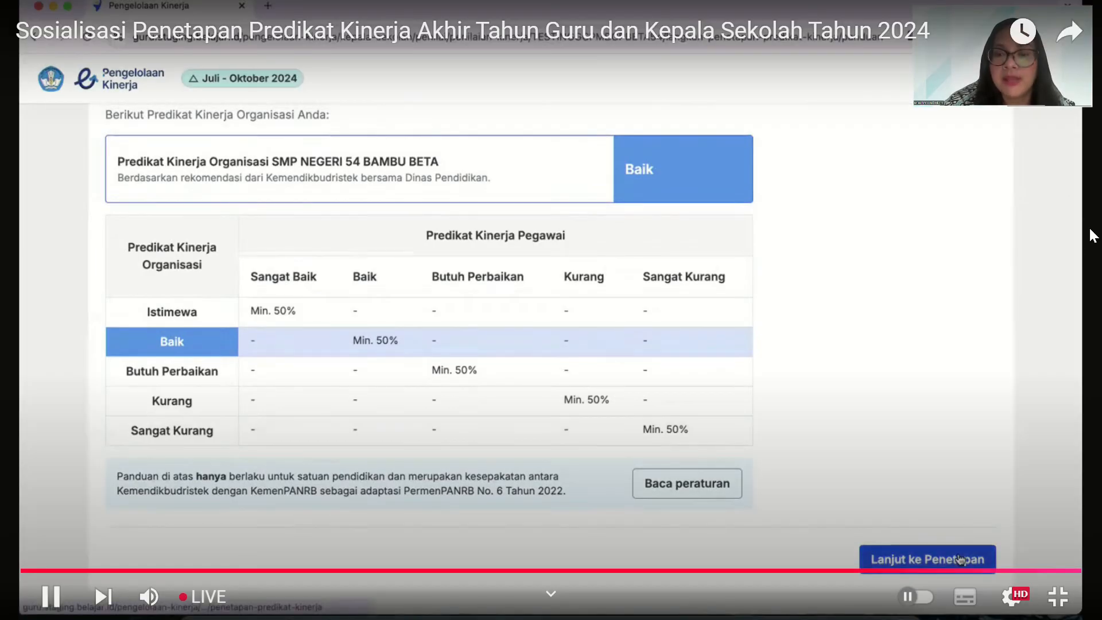
left_click(962, 560)
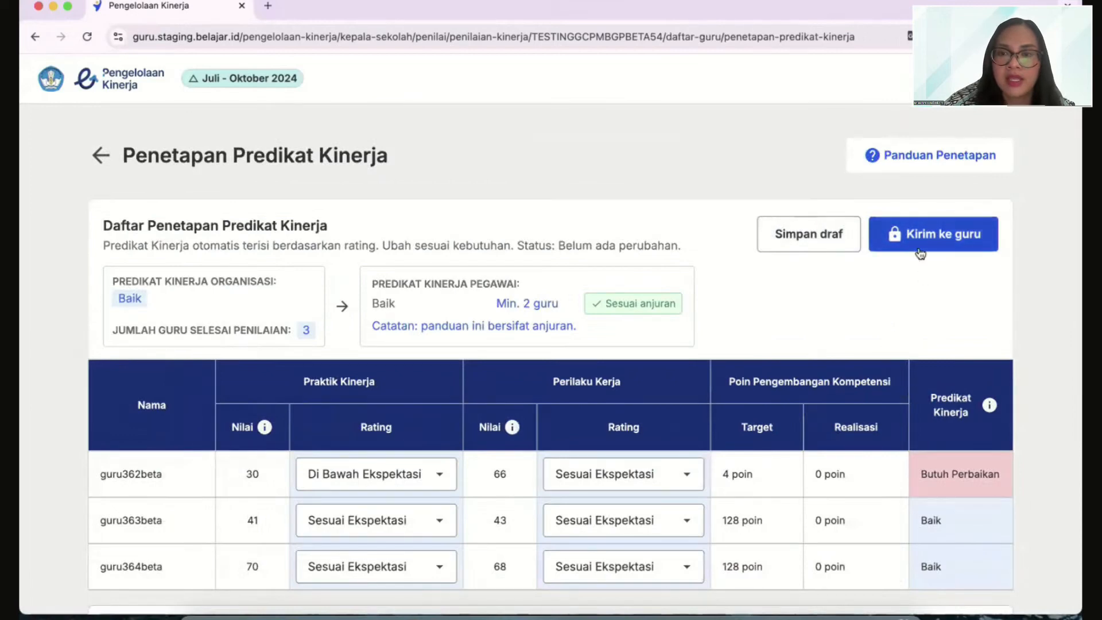
Start sending the predicates to the teachers and accept the follow-up assessment with "SAYA SETUJU UNTUK MELAKUKAN PENILAIAN SUSULAN"
left_click(923, 236)
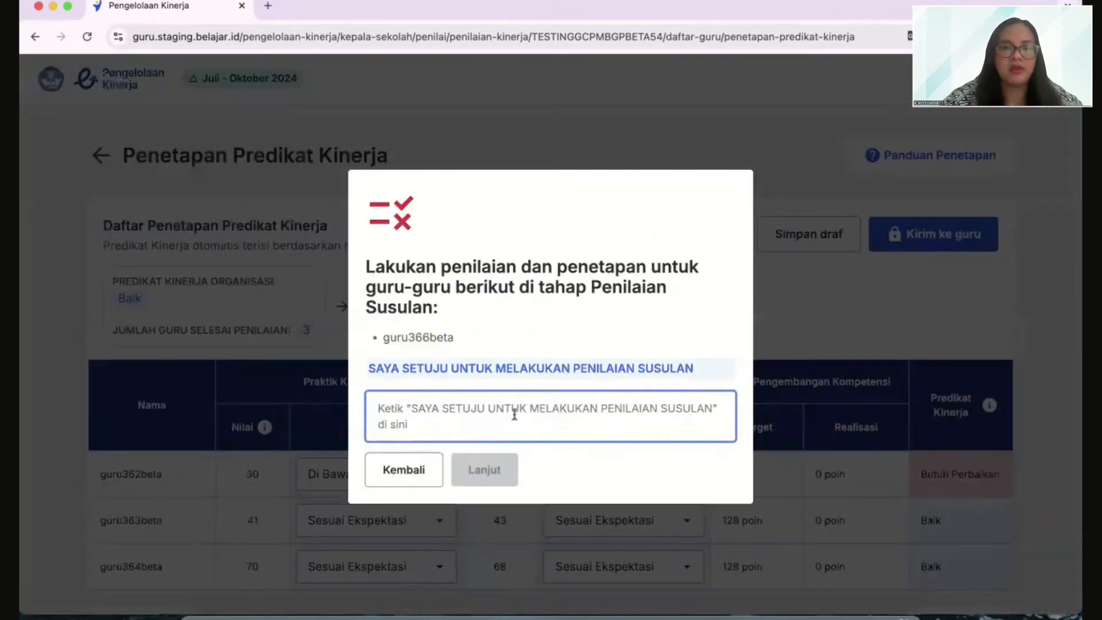
type("SAYA SETUJU UNTUK MELAKUKAN PENILAIAN SUSULAN")
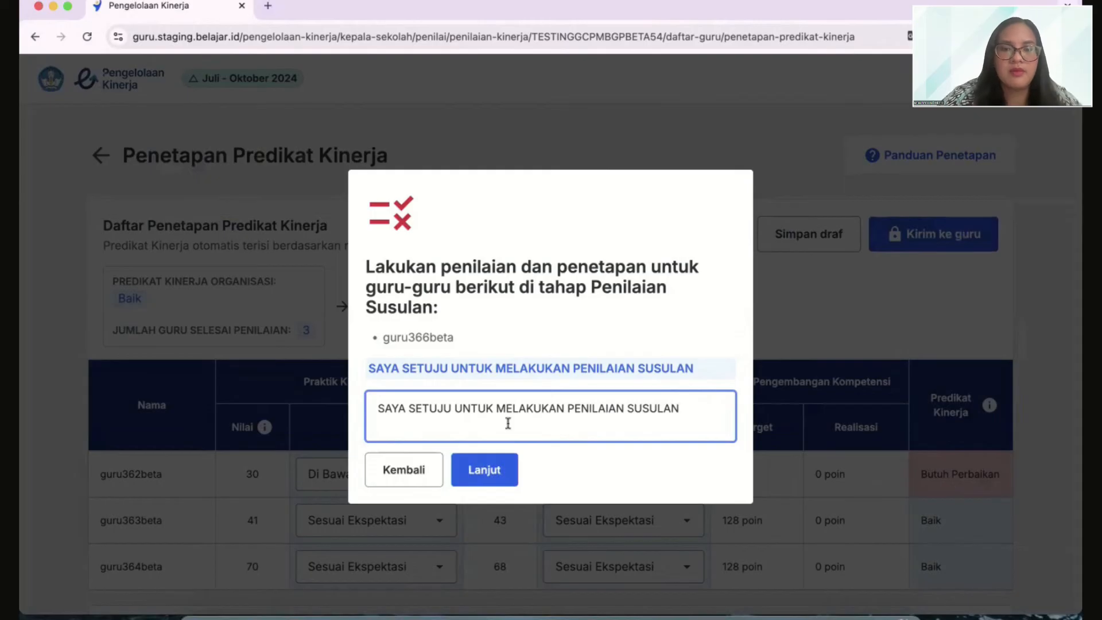
left_click(493, 466)
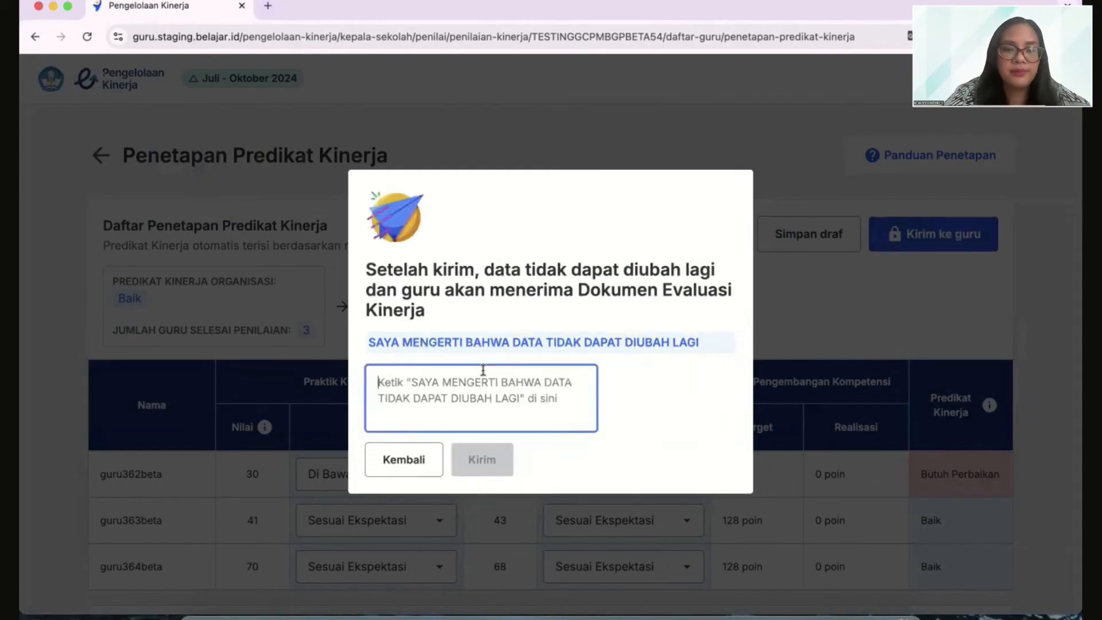
Confirm with "SAYA MENGERTI BAHWA DATA TIDAK DAPAT DIUBAH LAGI" and send the July–October predicates to the teachers
type("SAYA MENGERTI BAHWA DATA TIDAK DAPAT DIUBAH LAGI")
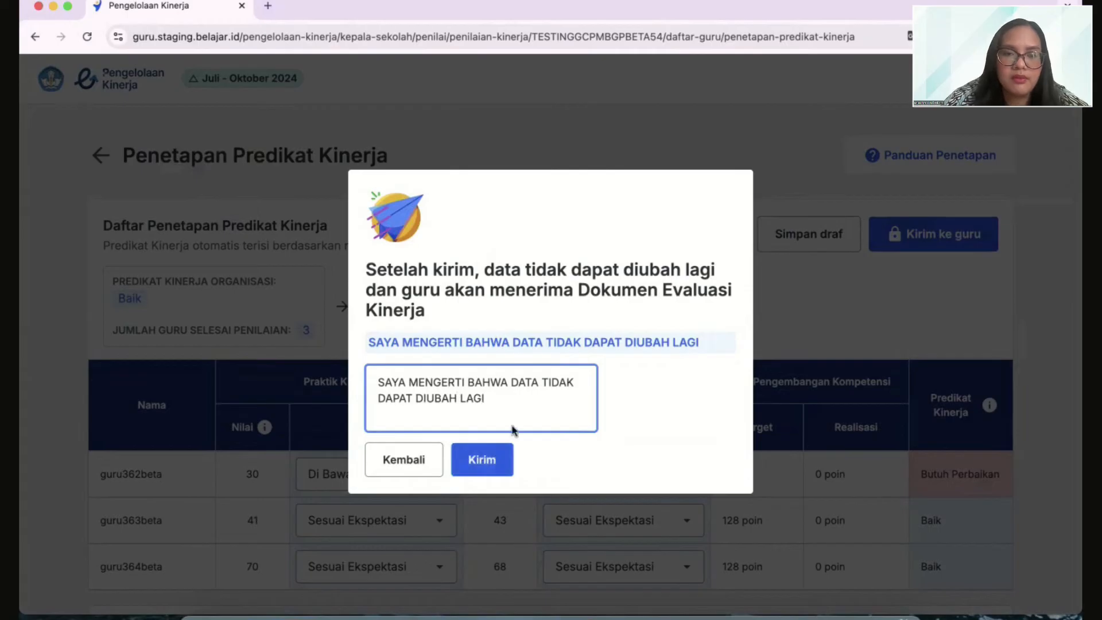
left_click(495, 463)
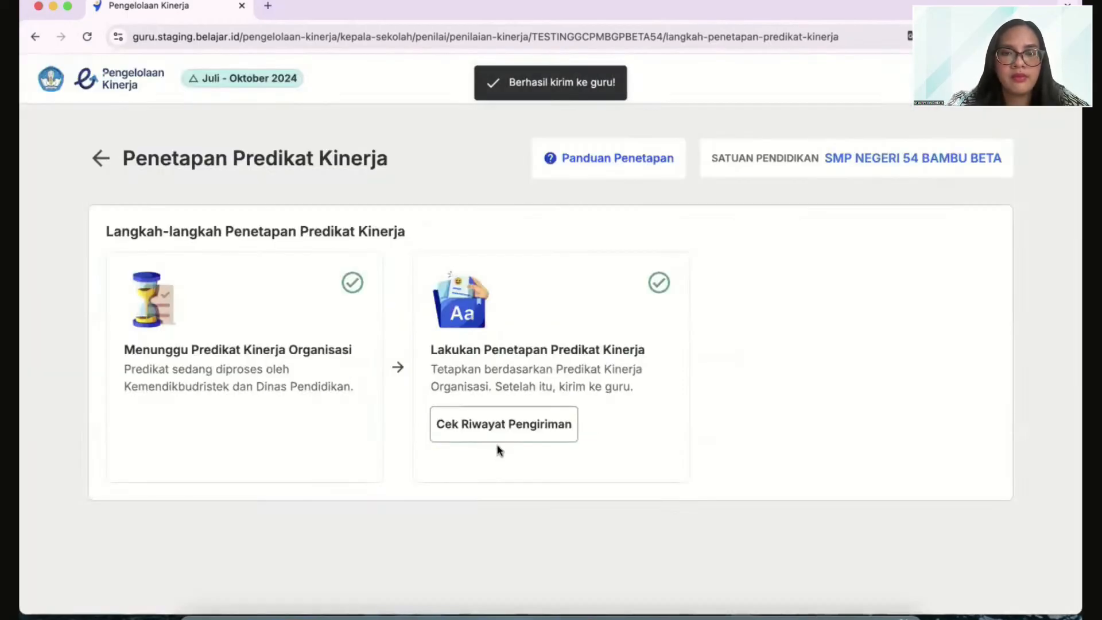
Return to the Pejabat Penilai Kinerja page and open the 2024 annual predicate determination for SMP Negeri 54 Bambu Beta
left_click(131, 82)
left_click(120, 168)
left_click(128, 244)
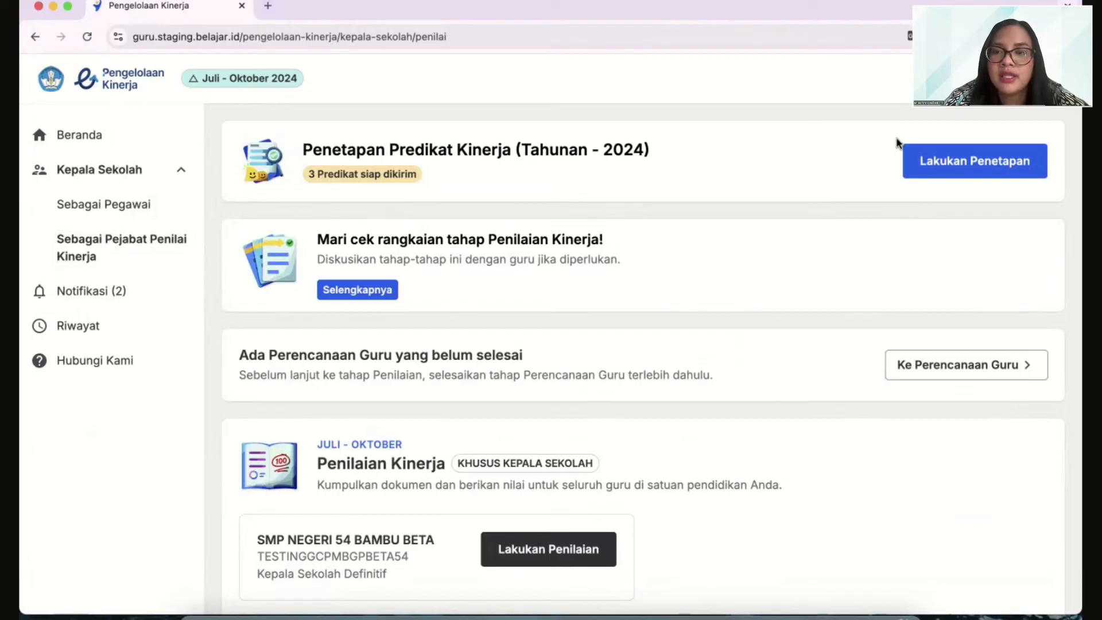
left_click(930, 170)
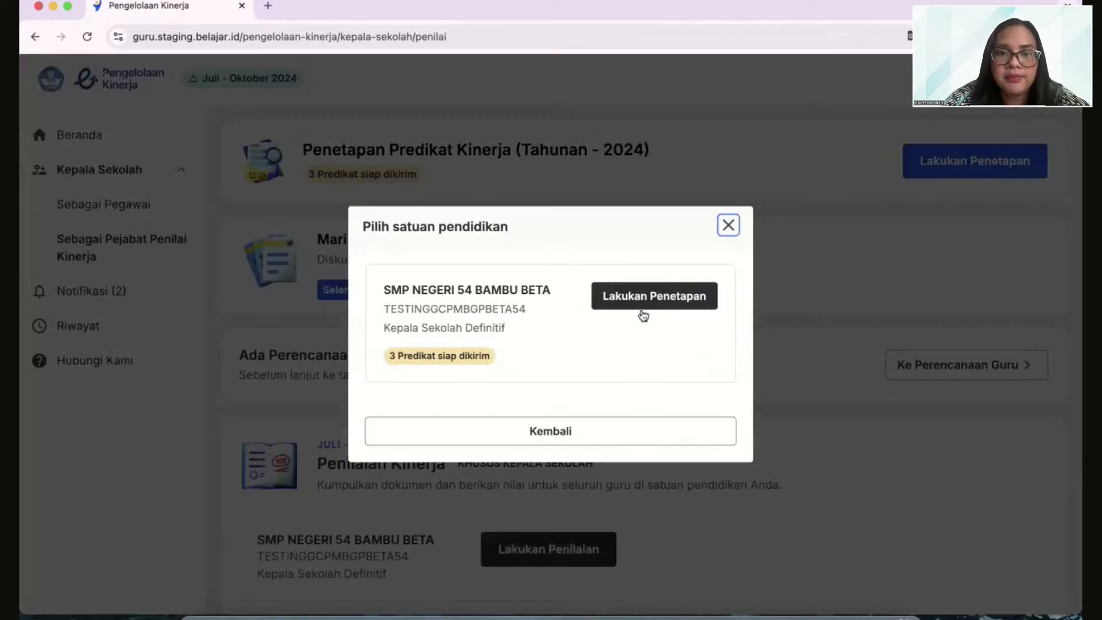
left_click(647, 310)
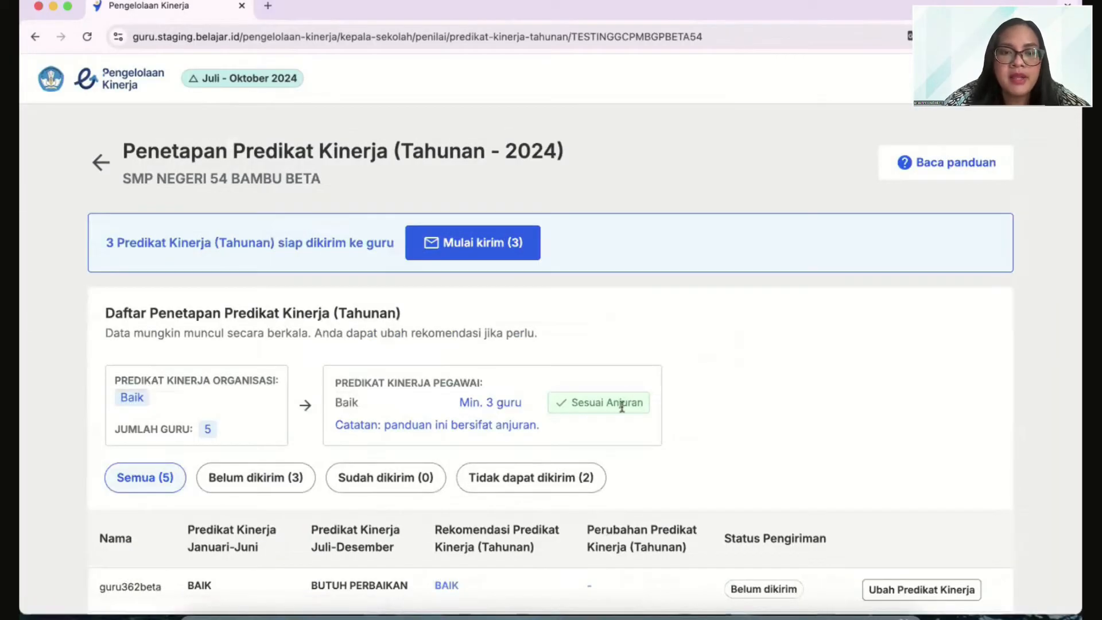
scroll(622, 407, "down", 4)
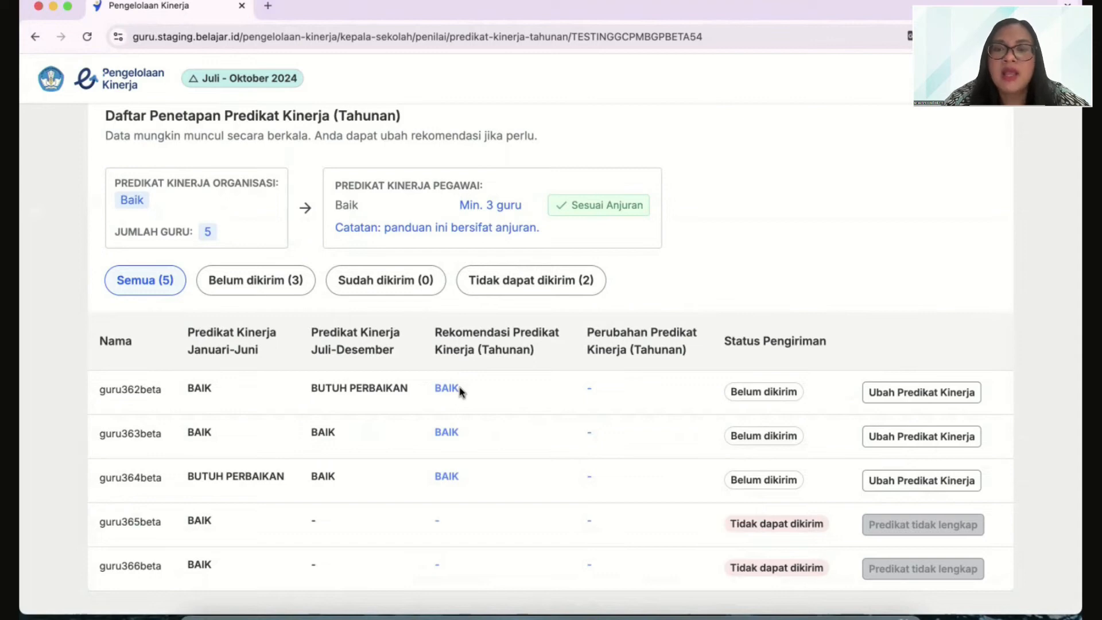
Change the annual performance predicate of the first teacher in the list to Sangat Baik and save it
left_click(957, 396)
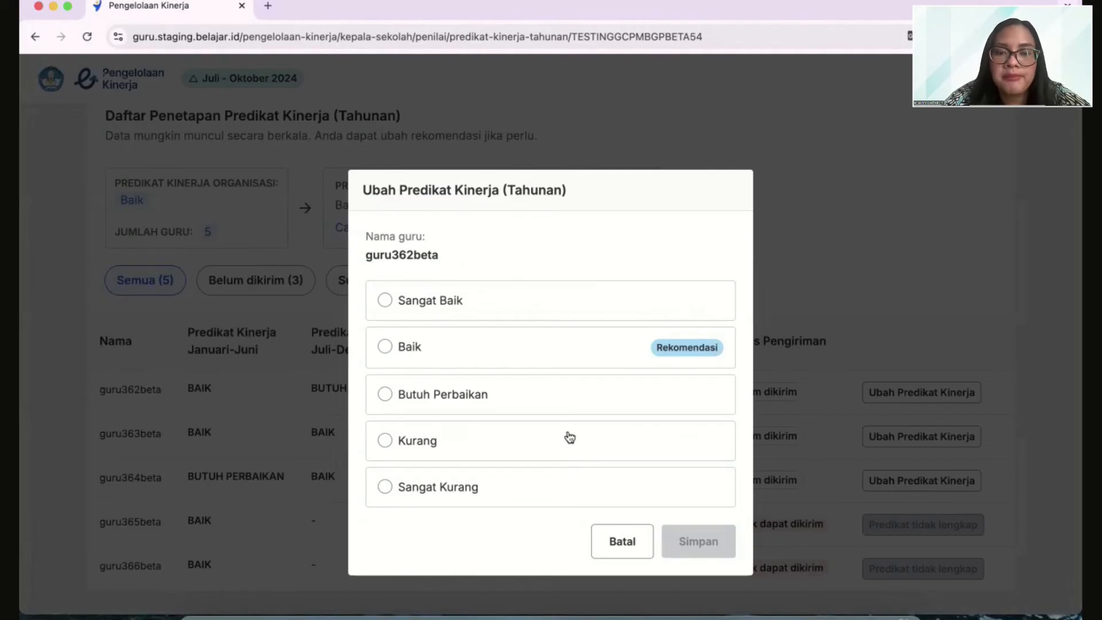
left_click(440, 303)
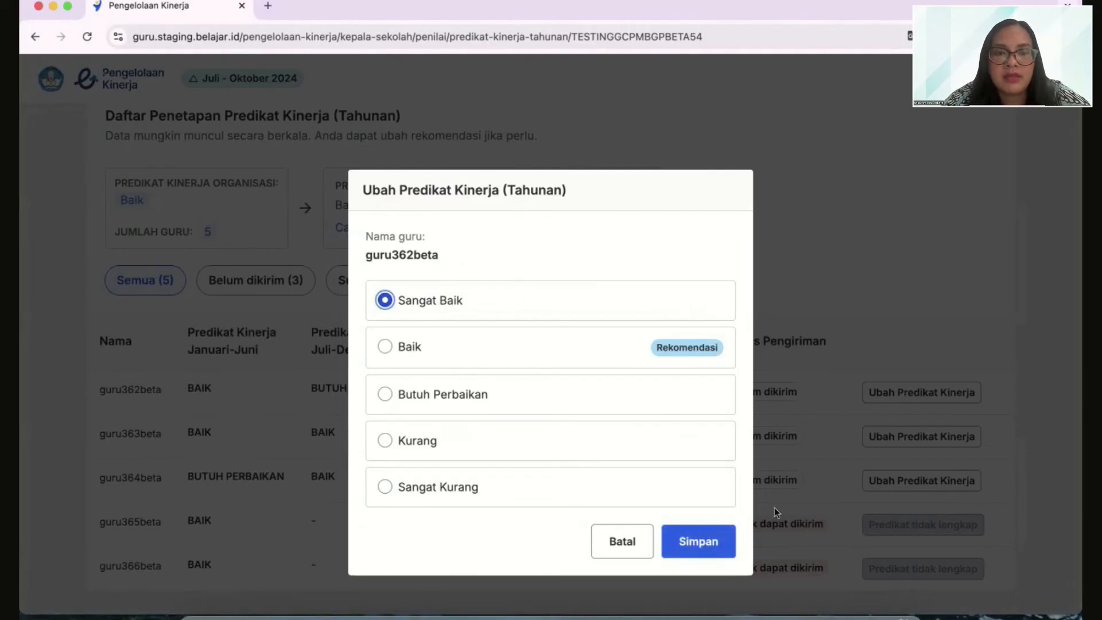
left_click(715, 548)
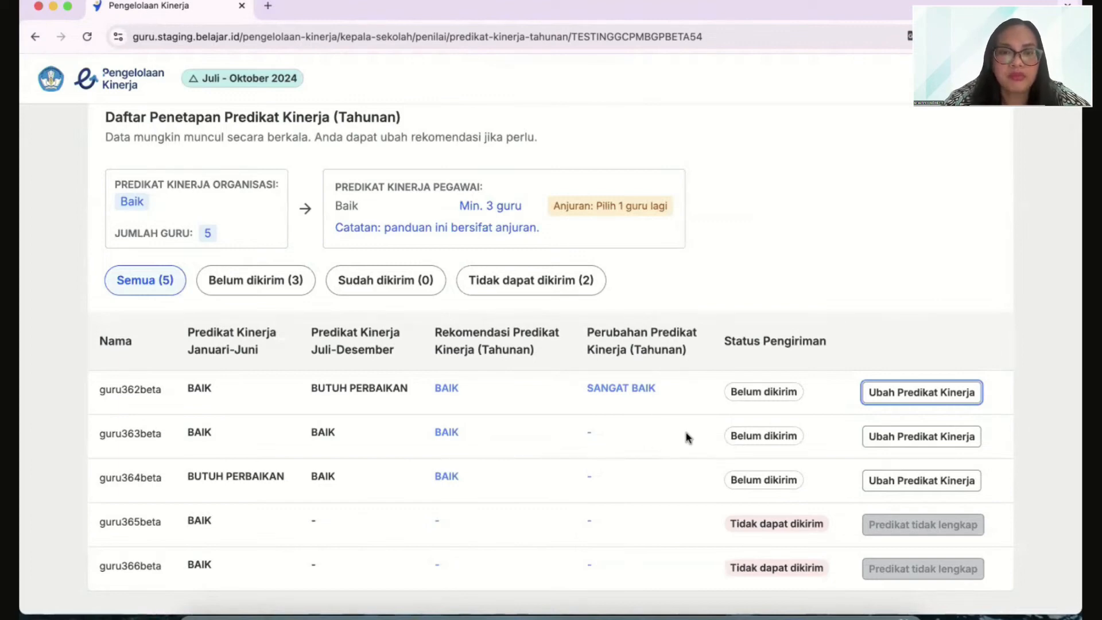
Review the annual predicate list and start sending the three ready predicates to the teachers
scroll(688, 438, "up", 1)
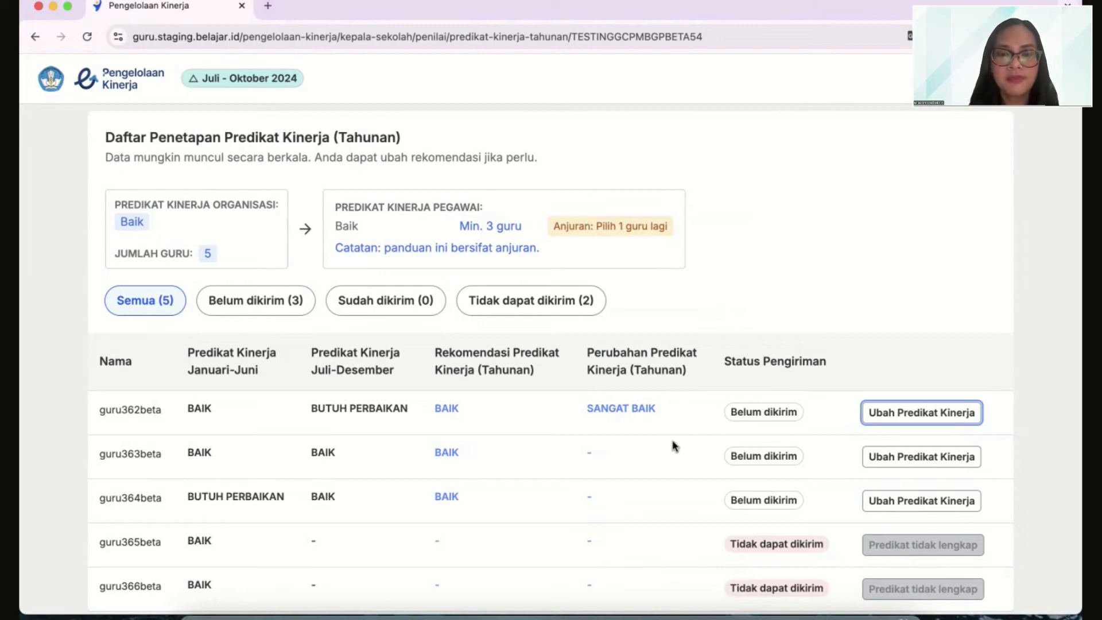
scroll(686, 442, "up", 2)
scroll(688, 441, "up", 1)
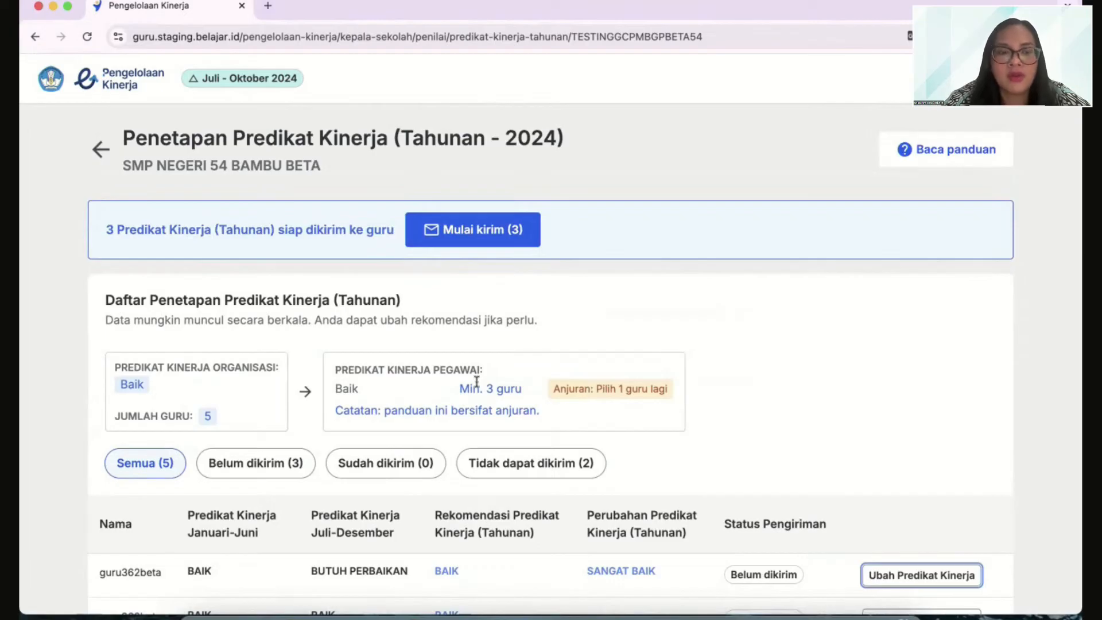
scroll(517, 462, "down", 3)
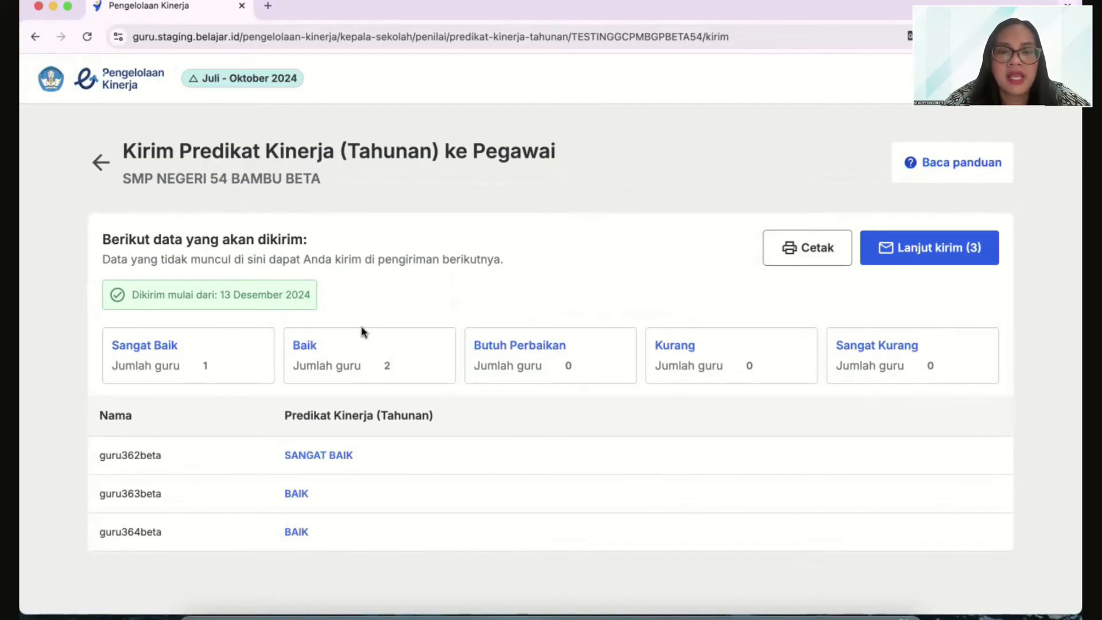
Confirm with "SAYA SETUJU UNTUK KIRIM PREDIKAT KINERJA (TAHUNAN)" and send the three annual predicates to the teachers
left_click(945, 257)
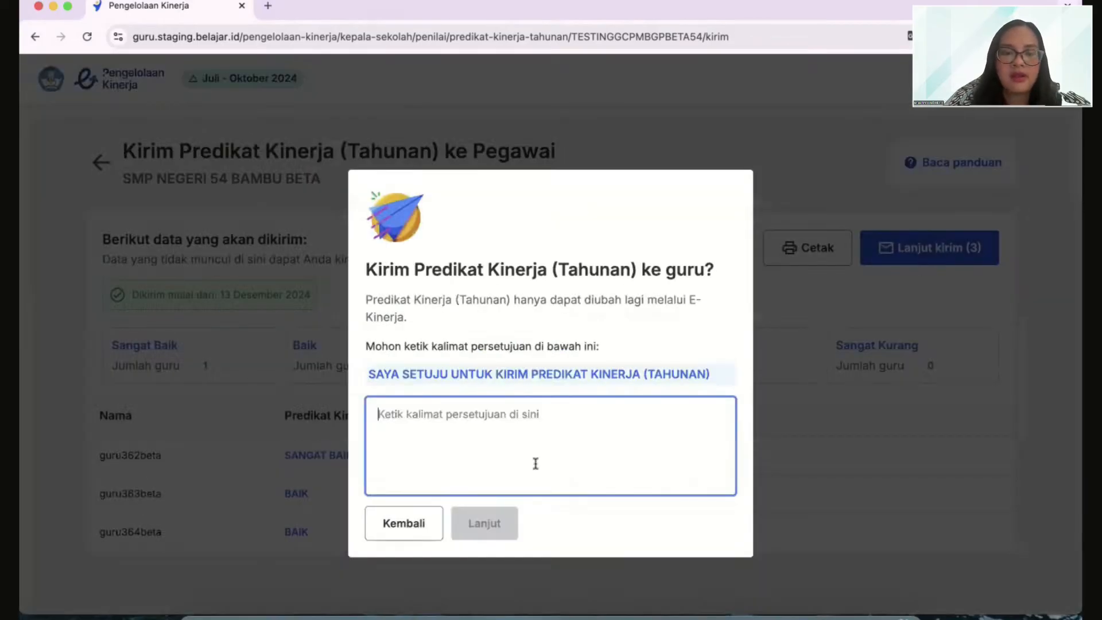
type("SAYA")
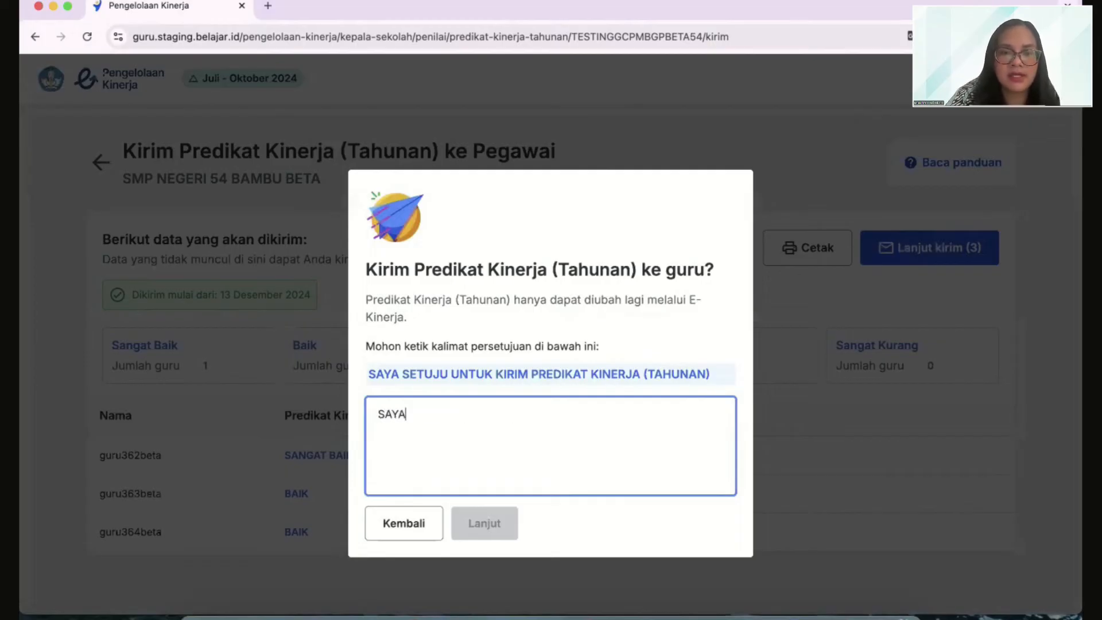
type(" SETUJU ")
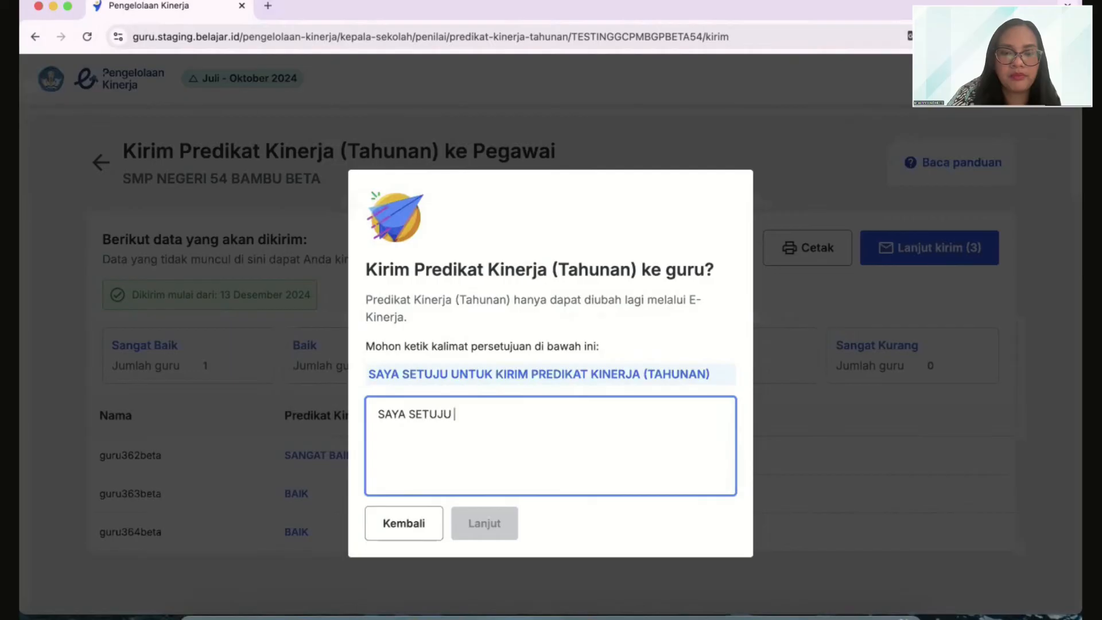
type("UNTUK KIRIM ")
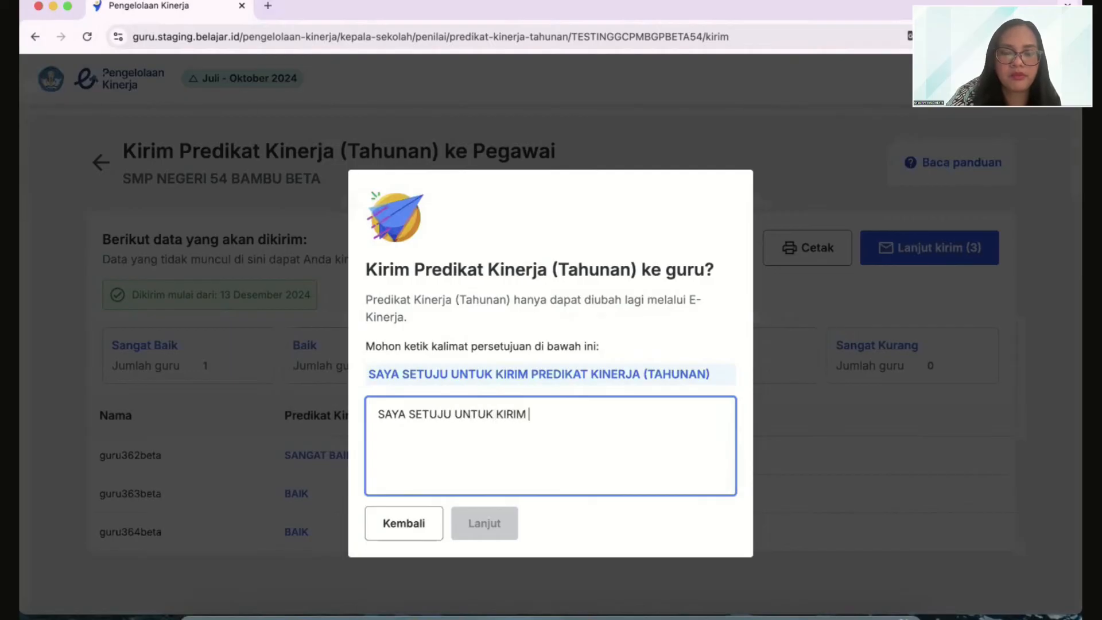
type("PREDIKAT KINE")
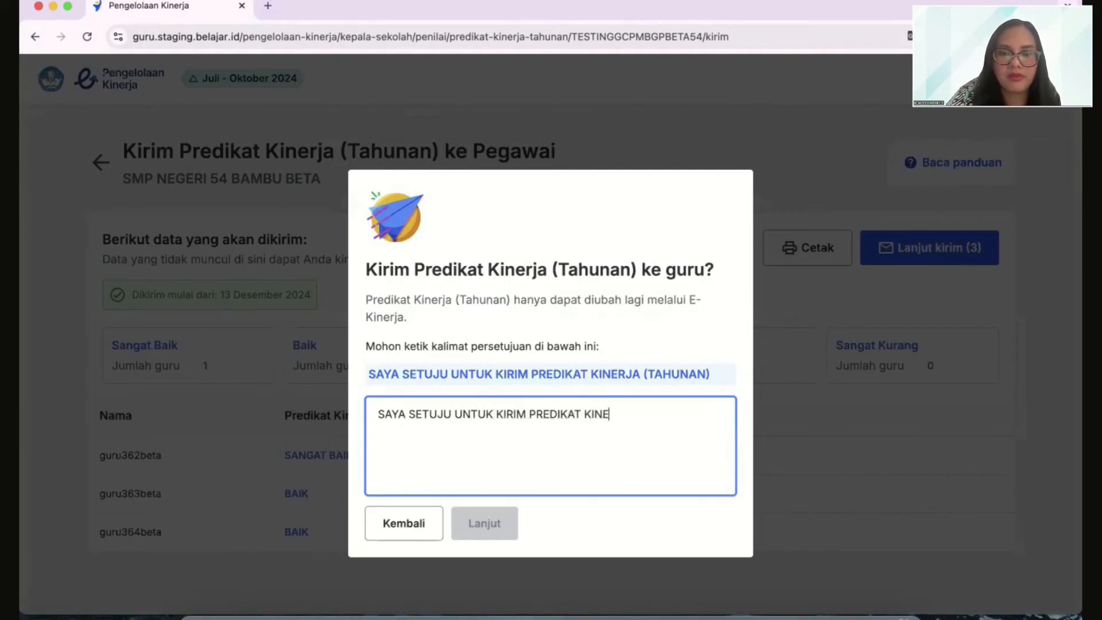
type("RJA 9")
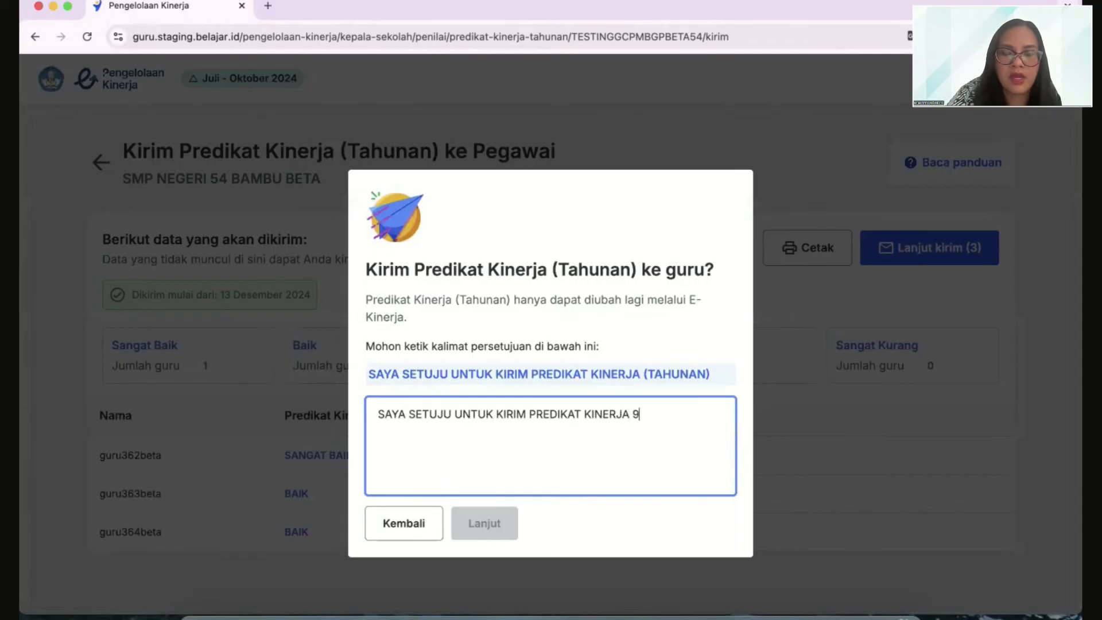
type("TAHUN")
key("BackSpace")
key("BackSpace")
key("BackSpace")
key("BackSpace")
key("BackSpace")
key("BackSpace")
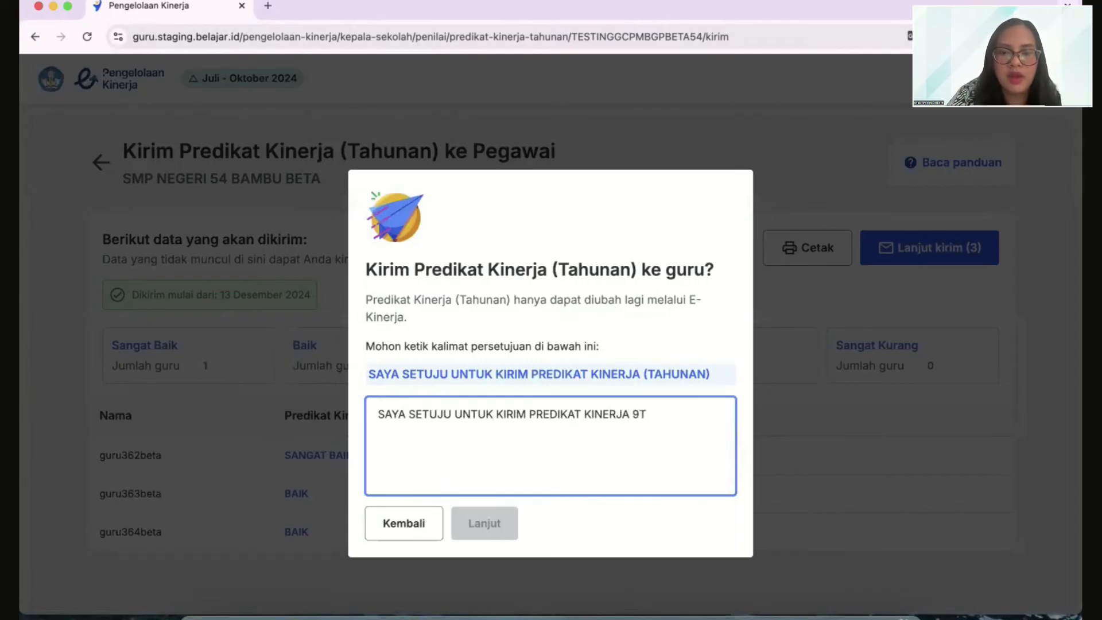
type("(TA")
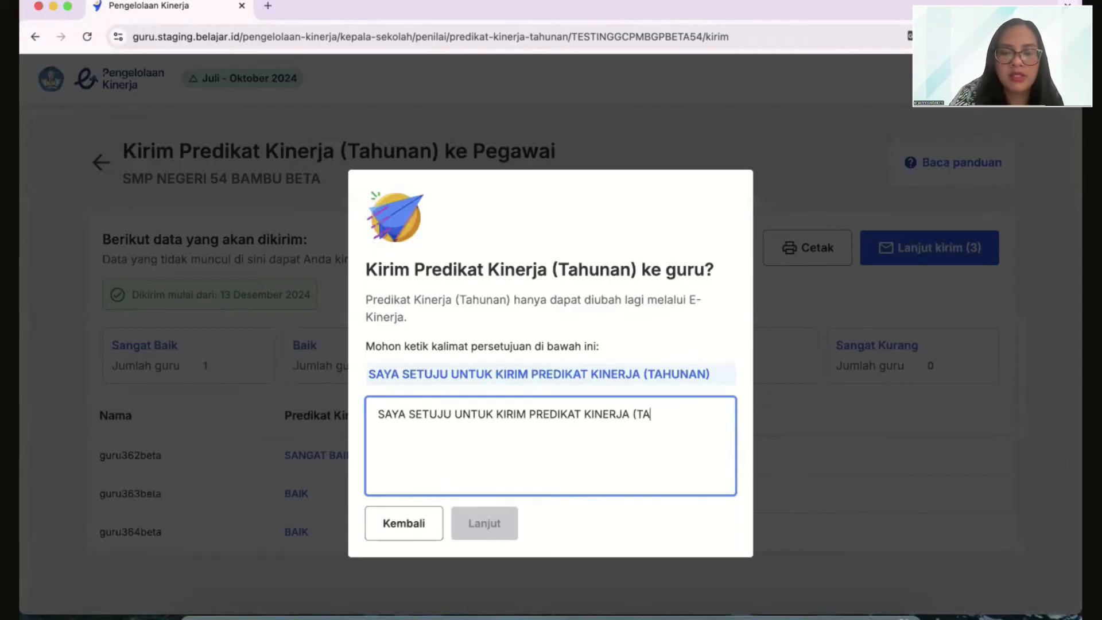
type("HUNAN)")
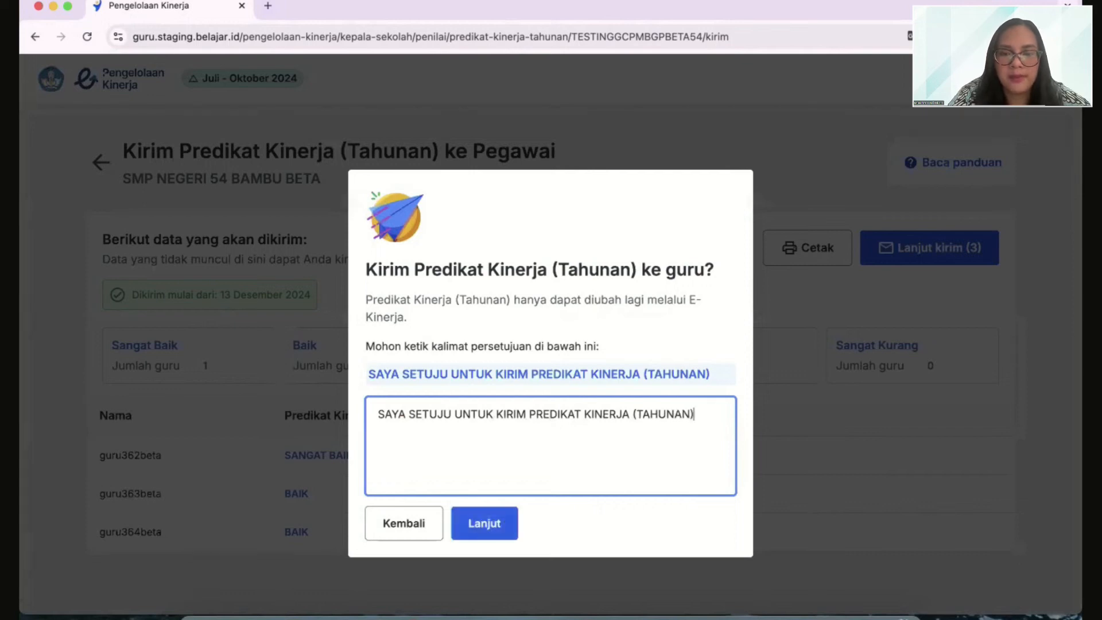
left_click(502, 523)
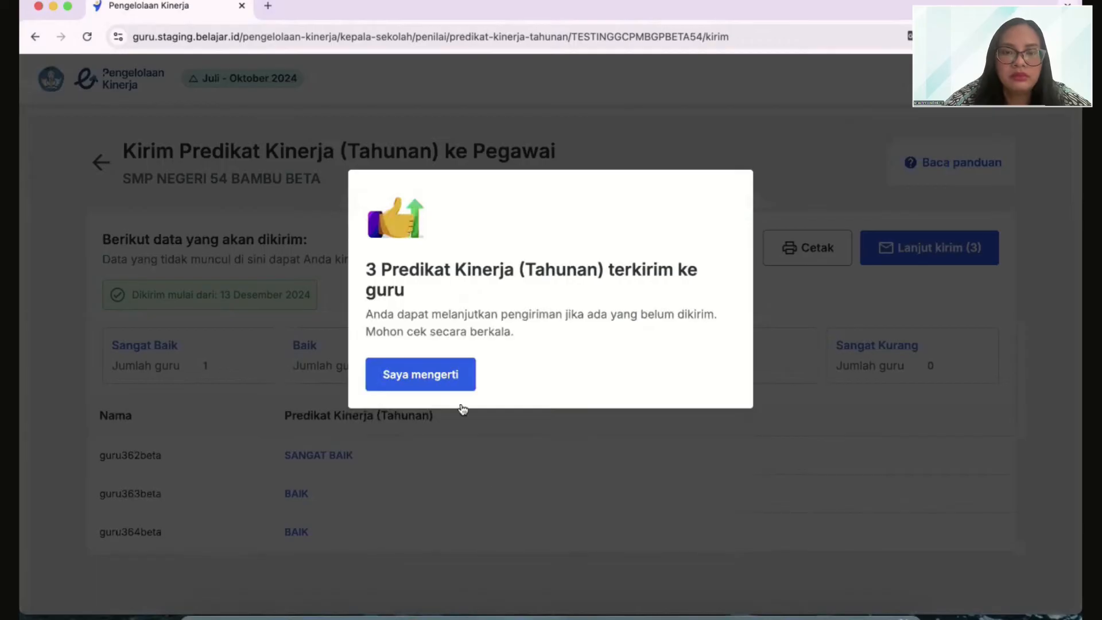
left_click(450, 385)
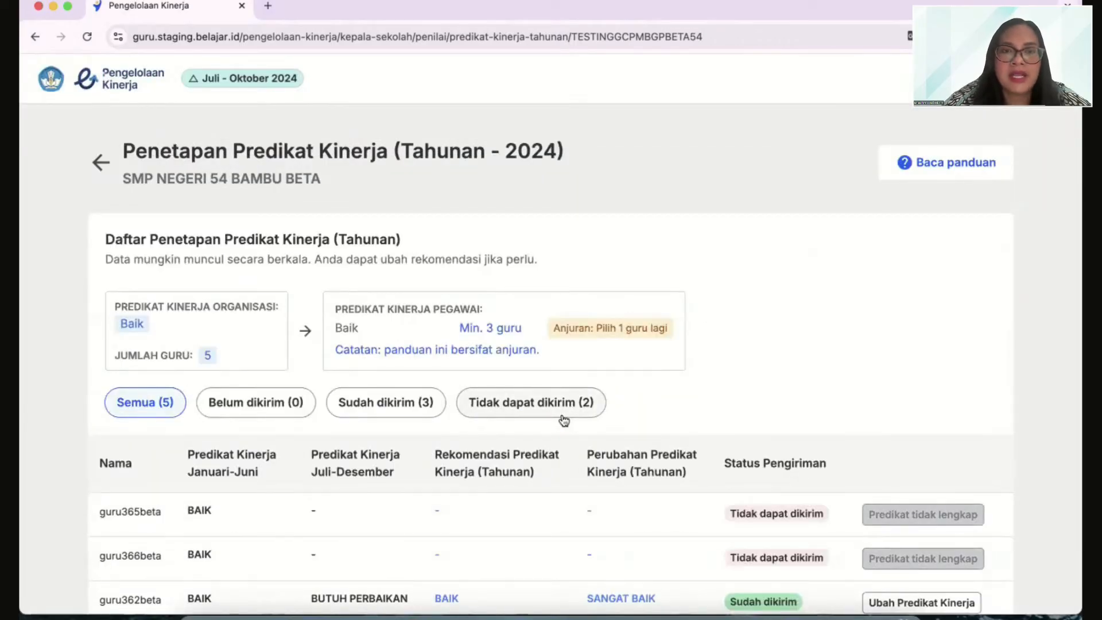
Check the delivery statuses in the annual predicate list, and switch to the teacher account's browser window to reload its performance page
scroll(564, 421, "down", 2)
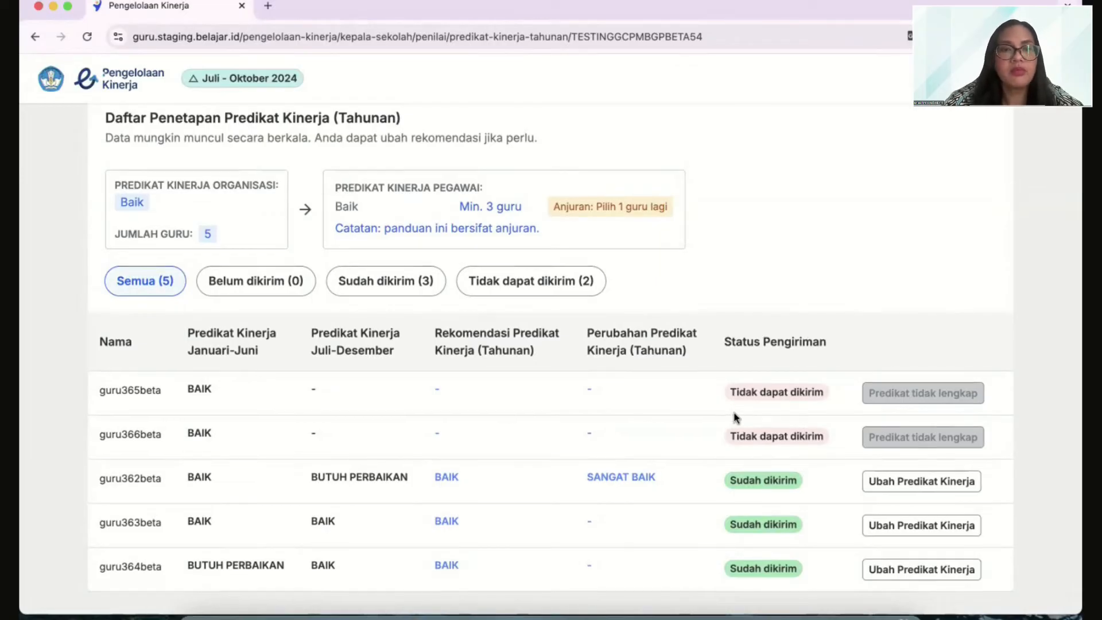
scroll(735, 419, "up", 3)
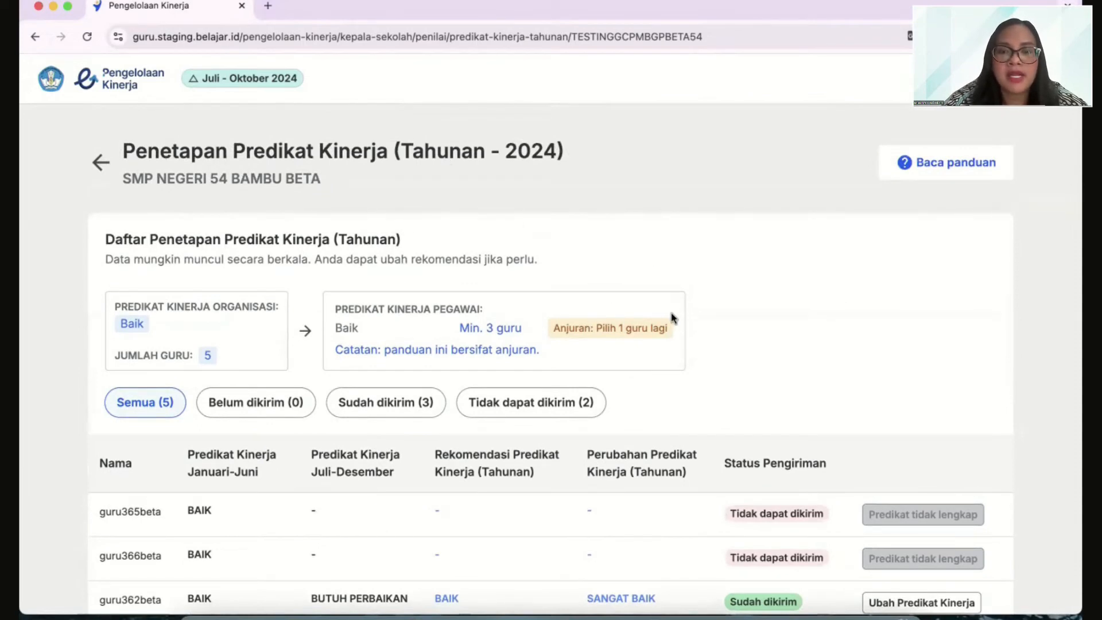
key("ctrl+Up")
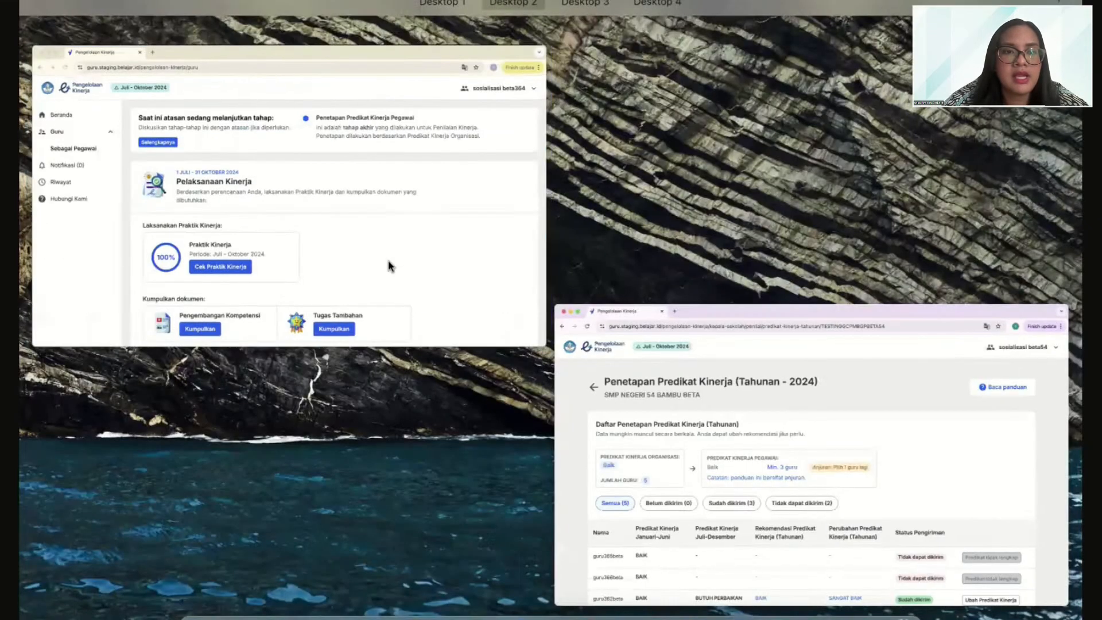
left_click(381, 262)
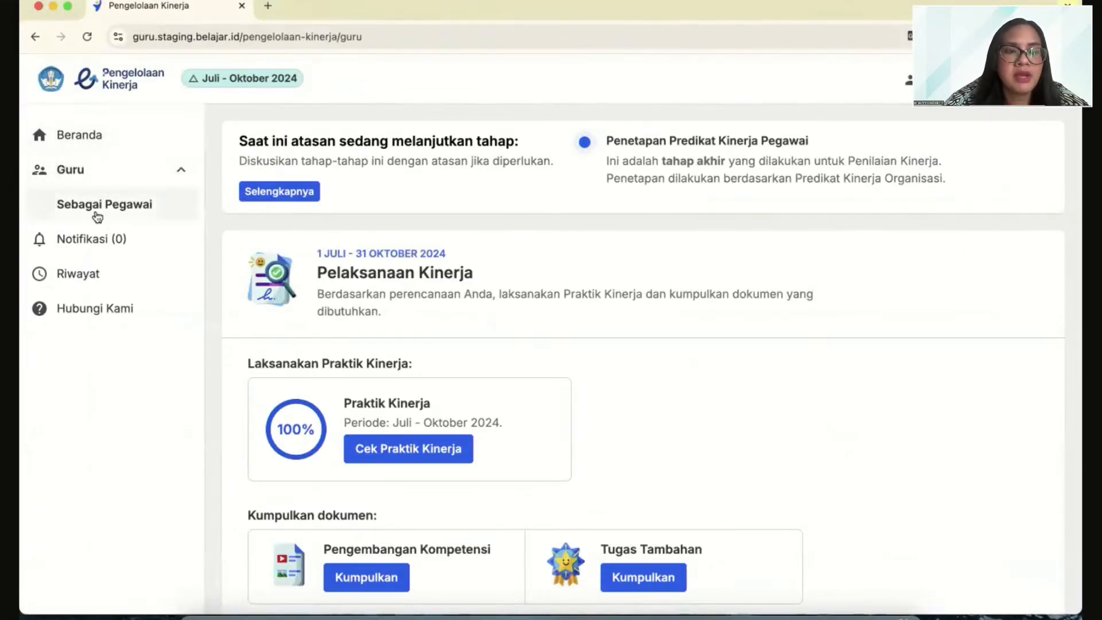
left_click(88, 39)
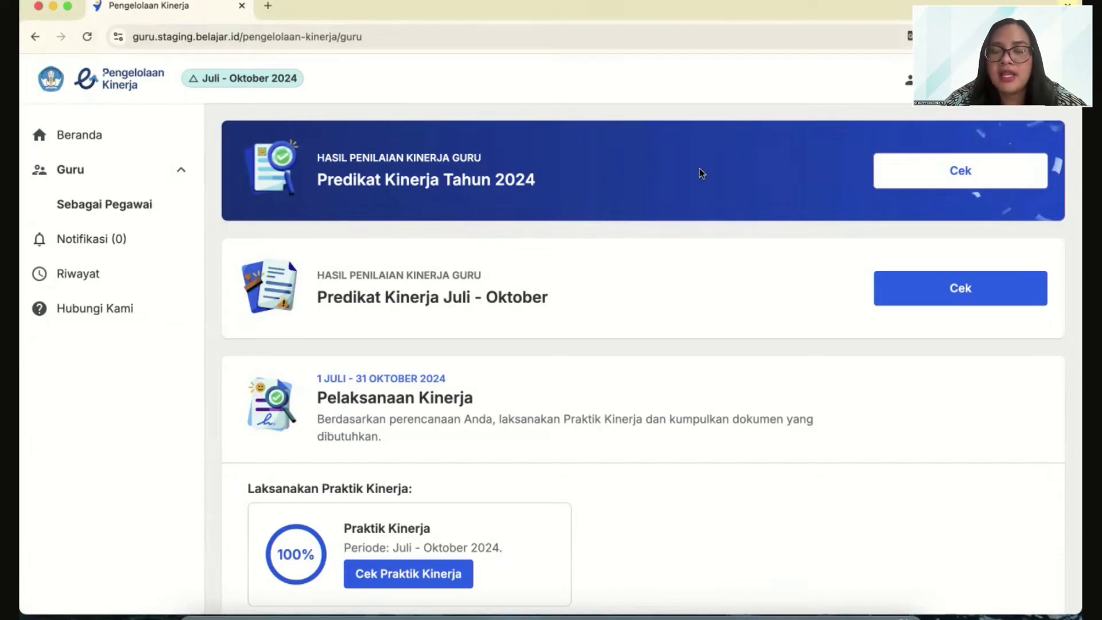
Open the teacher's Predikat Kinerja Tahun 2024 result and examine the document down to the annual predicate
left_click(940, 181)
scroll(772, 343, "down", 1)
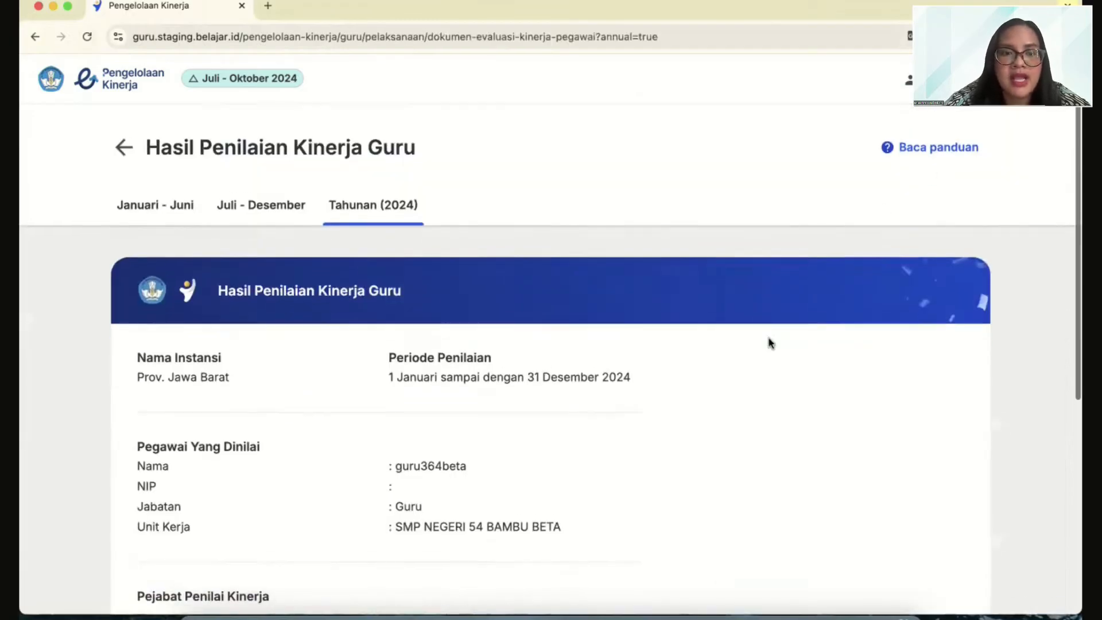
scroll(771, 343, "down", 3)
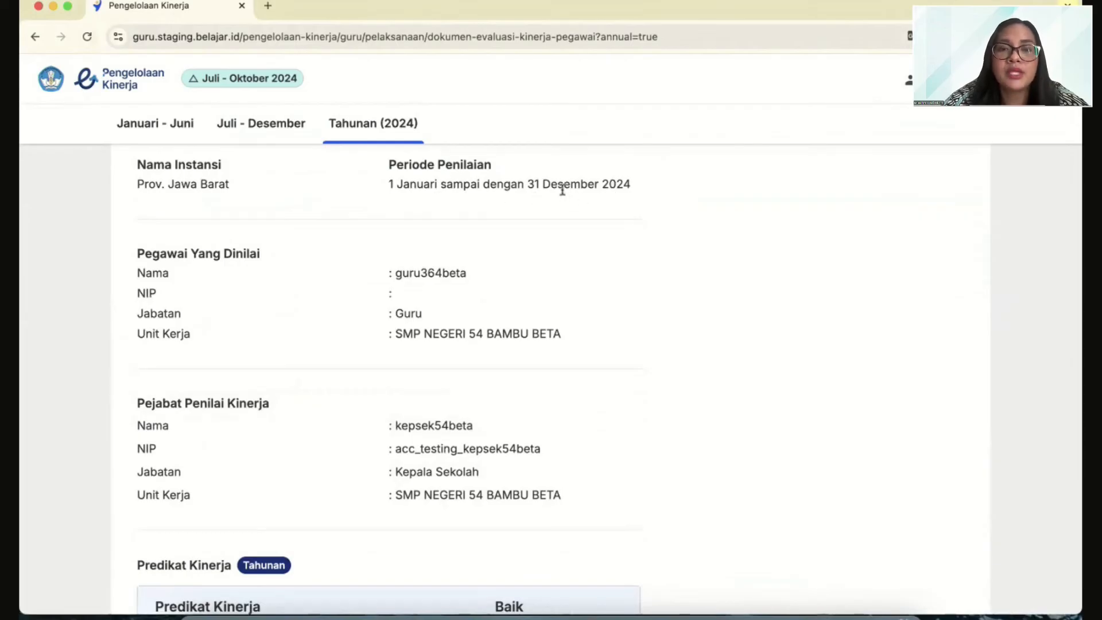
scroll(606, 231, "down", 5)
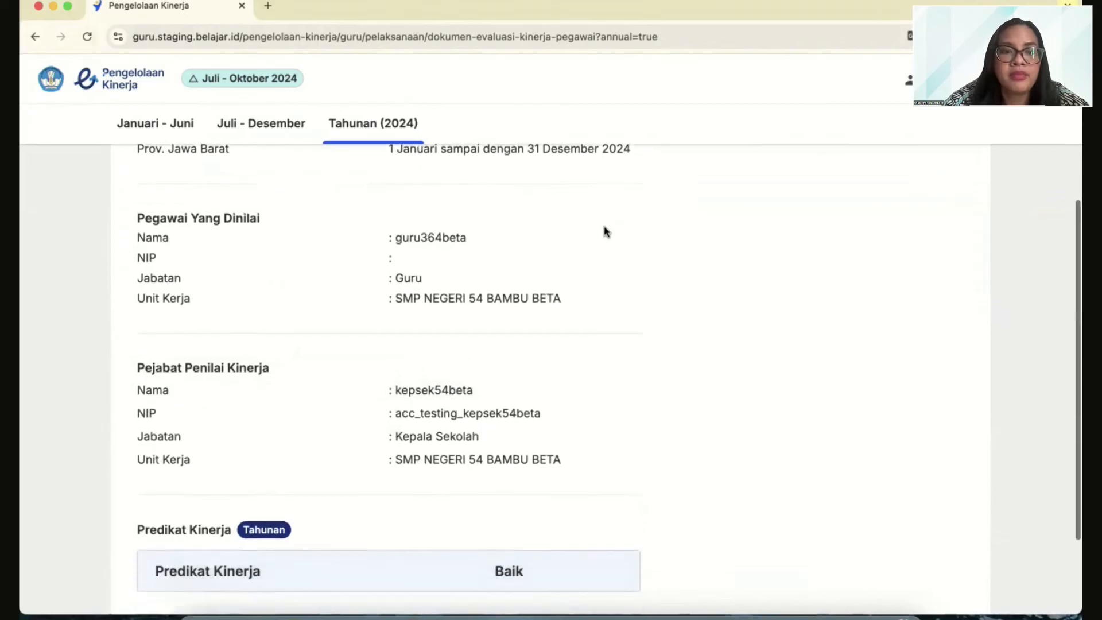